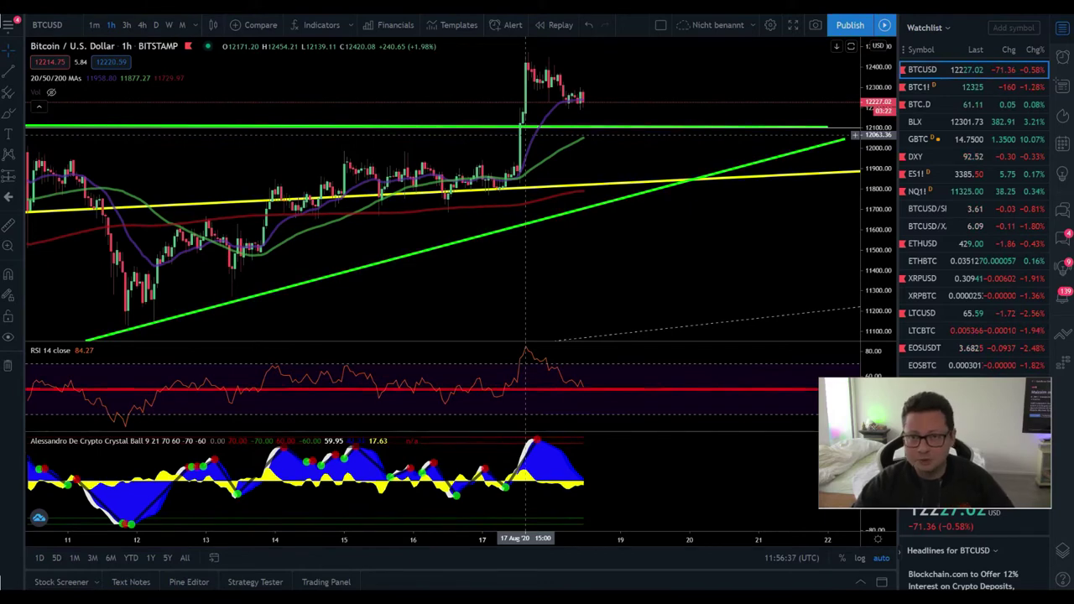
# - Pan the hourly BTCUSD chart back to show candles from around 9 August, then go to YouTube
pyautogui.moveTo(580, 101); pyautogui.dragTo(773, 85)
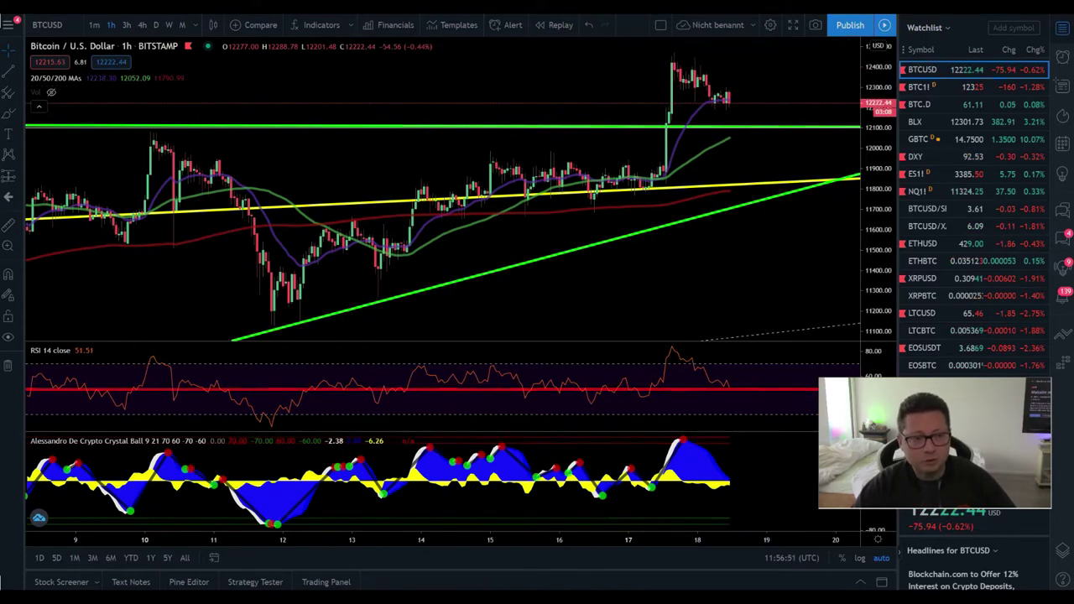
pyautogui.hotkey('ctrl', 'Tab')
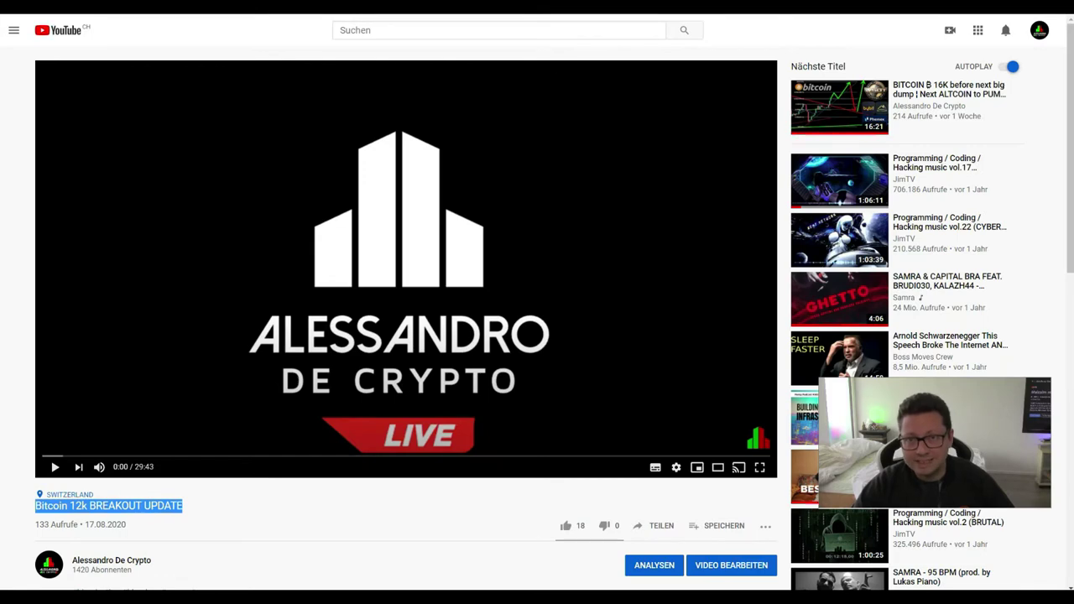
# - Scroll through the 'Bitcoin 12k BREAKOUT UPDATE' video description, then return to the hourly BTCUSD chart
pyautogui.scroll(-2, 216, 125)
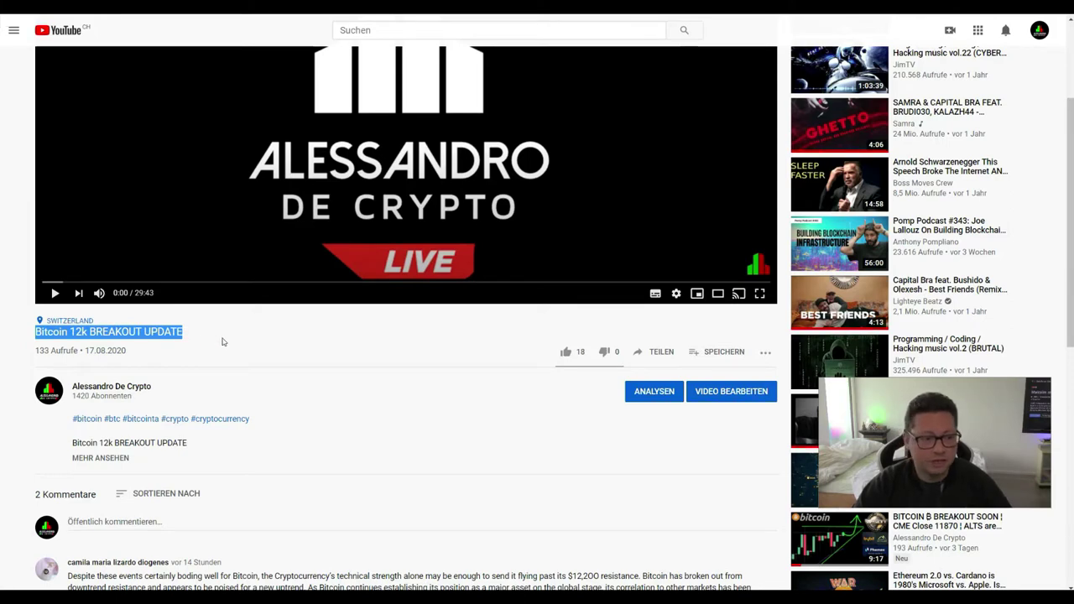
pyautogui.scroll(2, 290, 325)
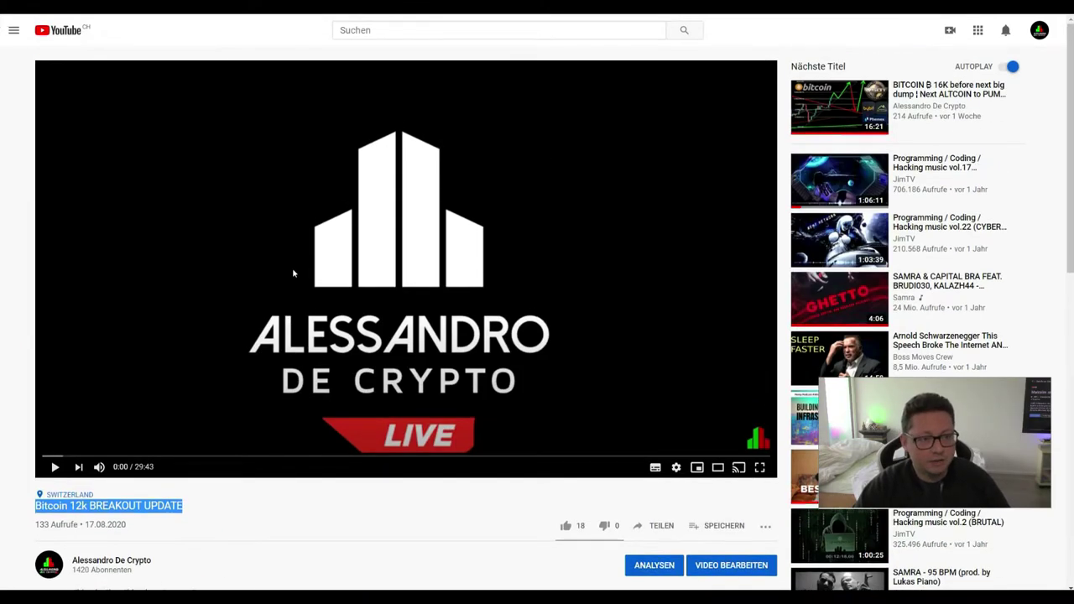
pyautogui.hotkey('alt', 'Tab')
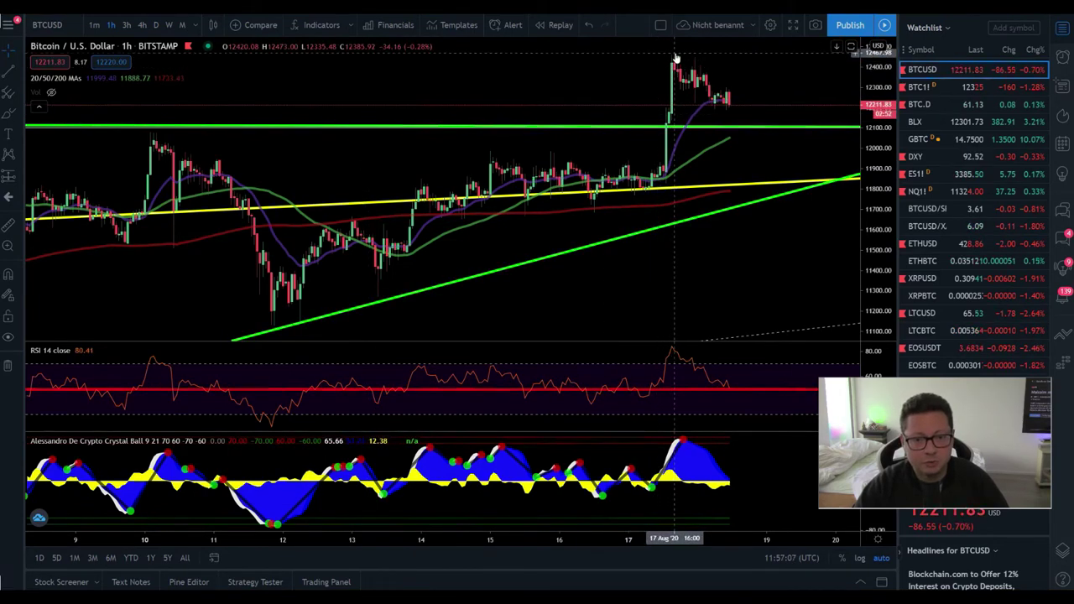
# - Squeeze the hourly BTCUSD price scale and pan to leave empty space after the last candle
pyautogui.moveTo(865, 99); pyautogui.dragTo(864, 117)
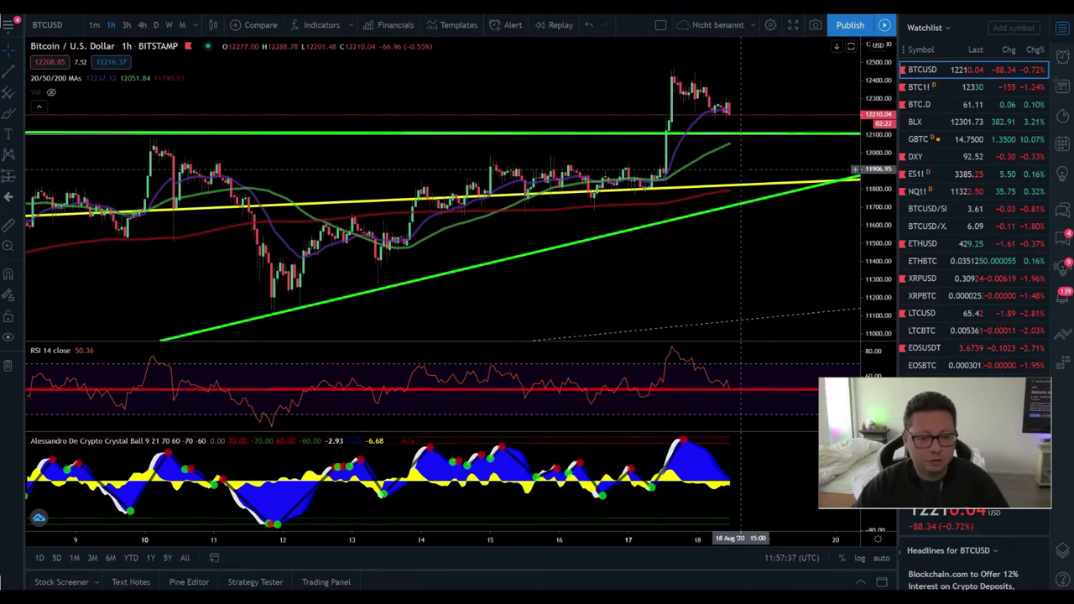
pyautogui.moveTo(809, 205); pyautogui.dragTo(628, 251)
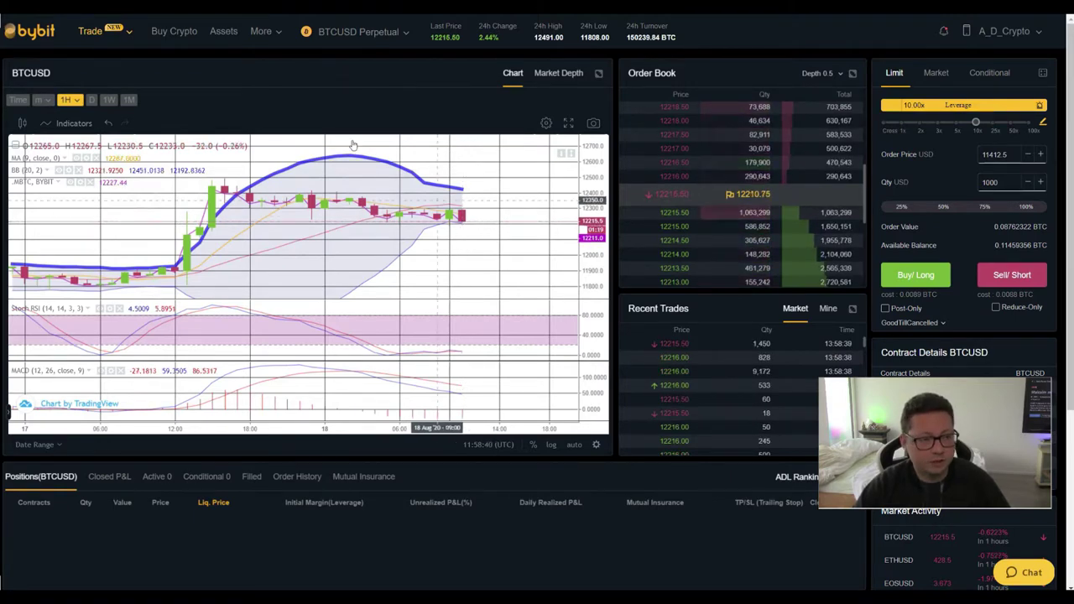
# - Switch the BTCUSD chart to 4h candles, zoomed in and framed from early August
pyautogui.hotkey('alt', 'Tab')
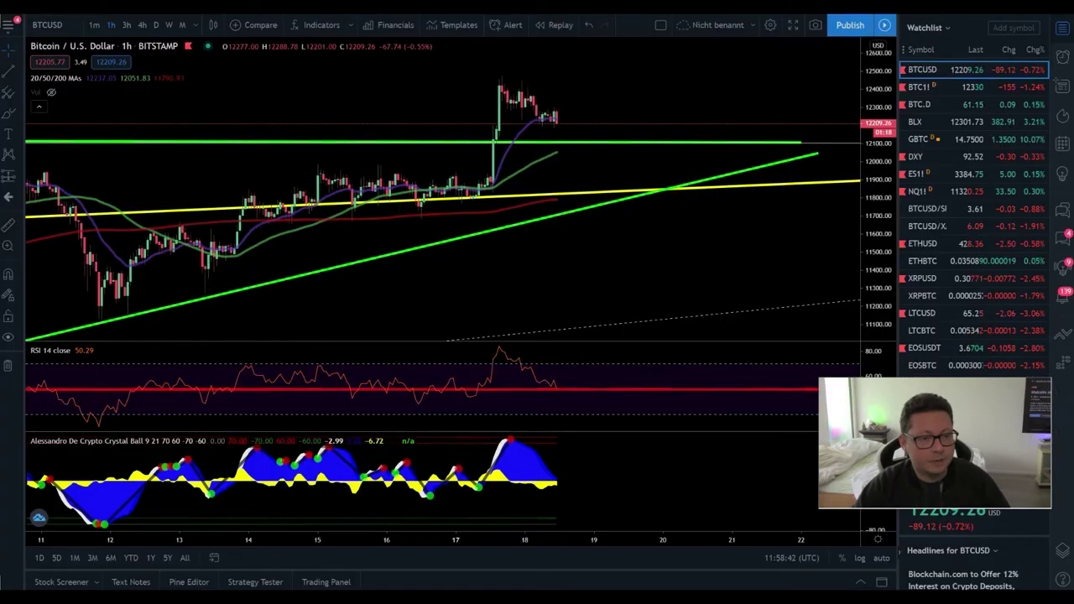
pyautogui.click(142, 24)
pyautogui.scroll(2, 336, 92)
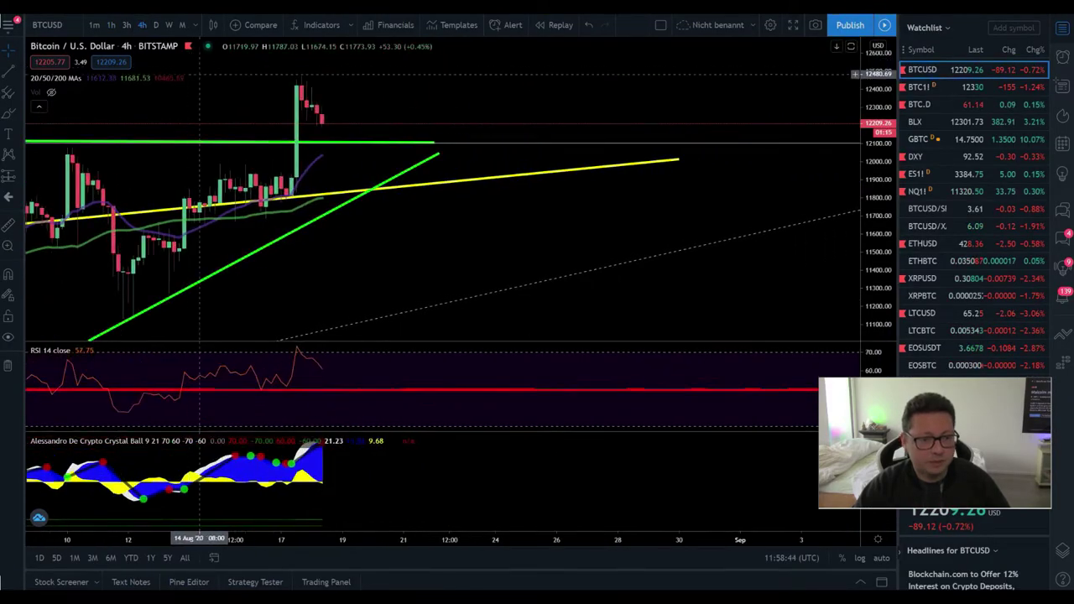
pyautogui.scroll(2, 546, 99)
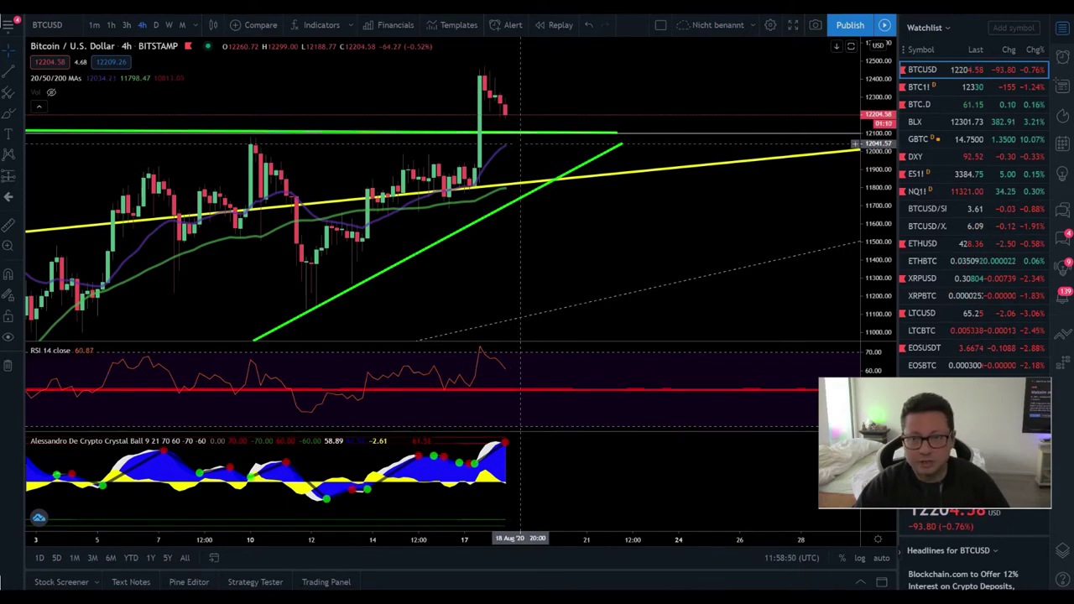
pyautogui.moveTo(520, 145); pyautogui.dragTo(579, 94)
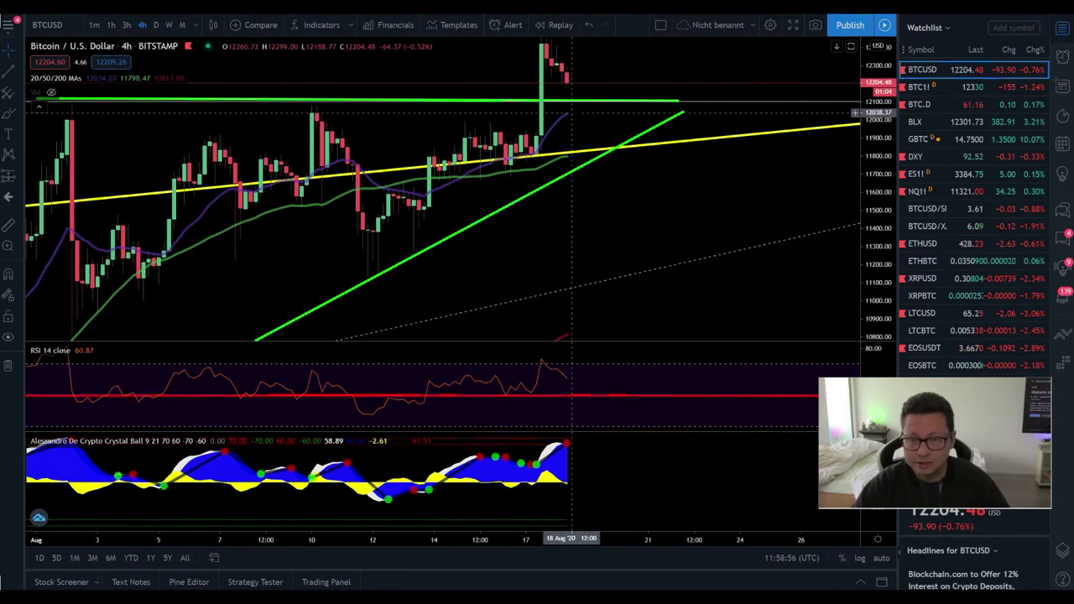
pyautogui.moveTo(618, 90); pyautogui.dragTo(613, 91)
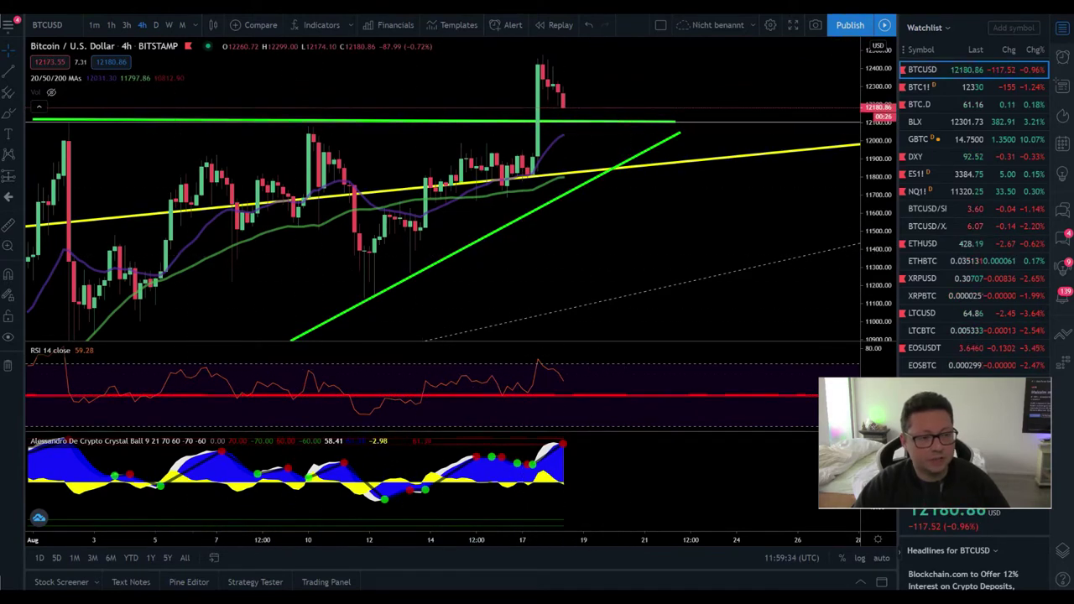
# - Set Bybit's BTCUSD chart to 4H, then put TradingView's BTCUSD chart on daily (D) candles
pyautogui.hotkey('alt', 'Tab')
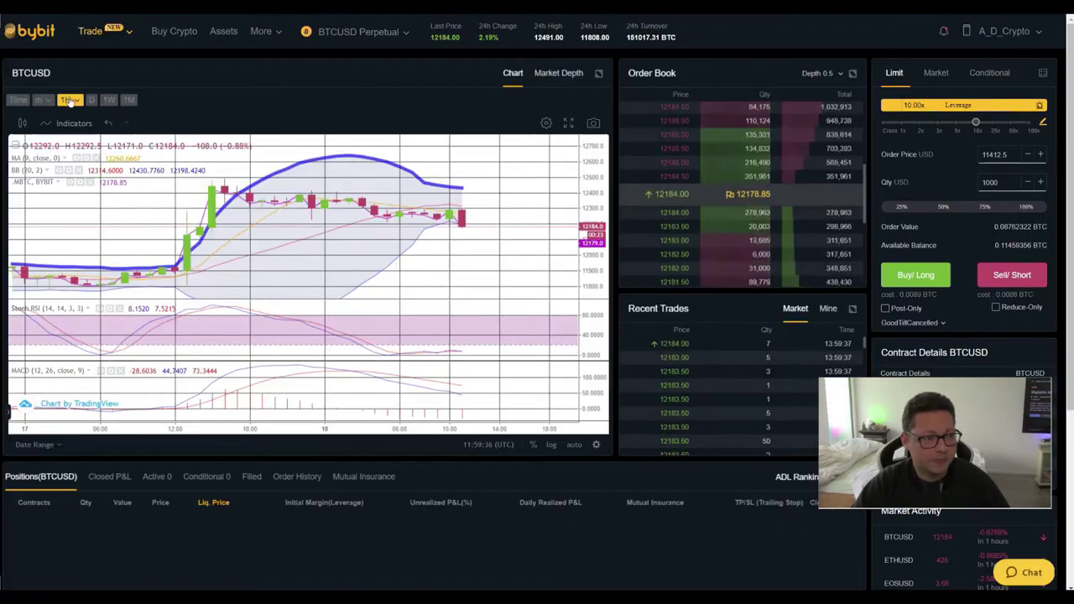
pyautogui.click(70, 99)
pyautogui.click(57, 152)
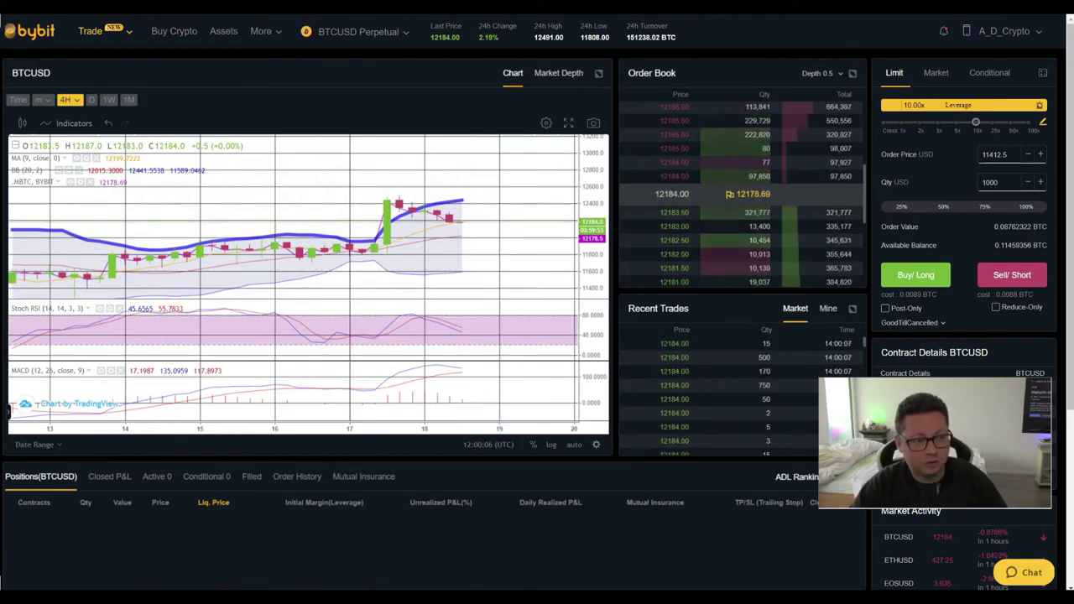
pyautogui.hotkey('ctrl', 'Tab')
pyautogui.click(156, 25)
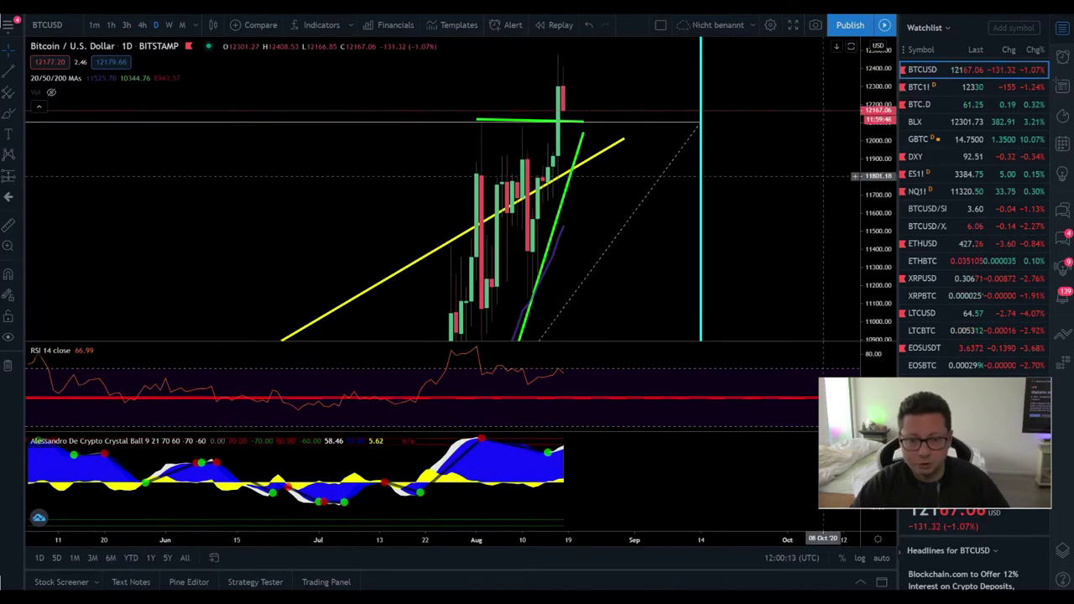
# - Widen the daily BTCUSD price range so the lower green and yellow trendlines come into view
pyautogui.moveTo(873, 252); pyautogui.dragTo(872, 304)
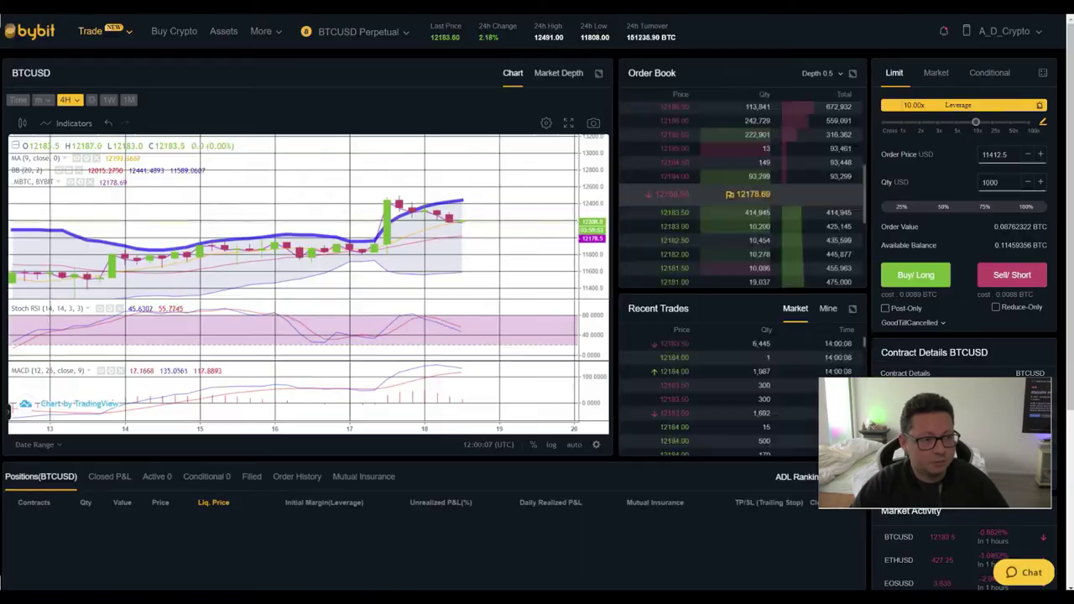
# - Put Bybit's BTCUSD chart on daily candles, zoomed in on late July through August
pyautogui.hotkey('alt', 'Tab')
pyautogui.click(92, 99)
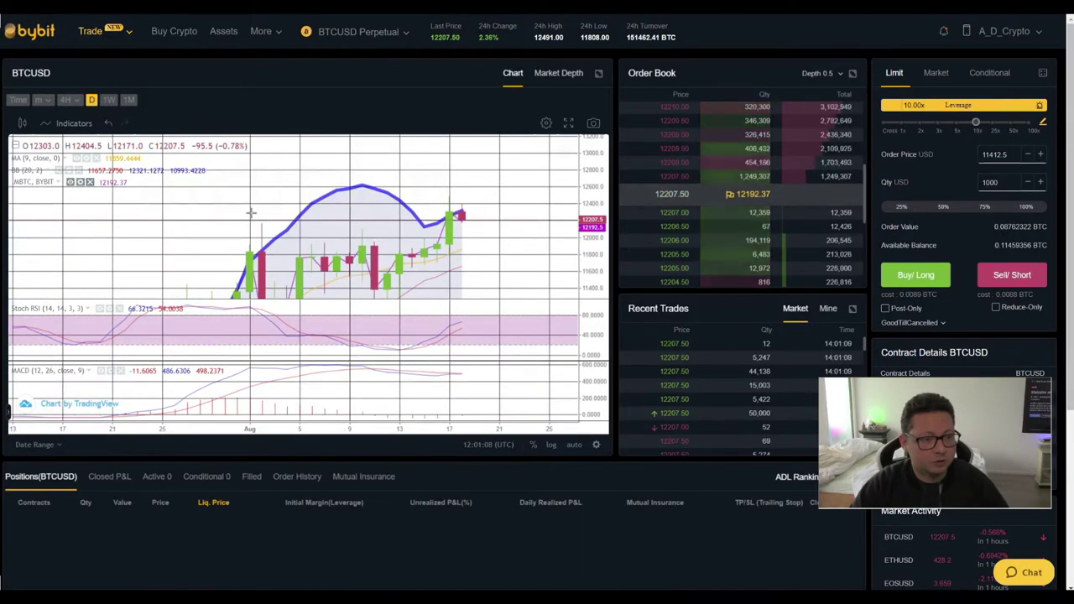
pyautogui.scroll(5, 504, 259)
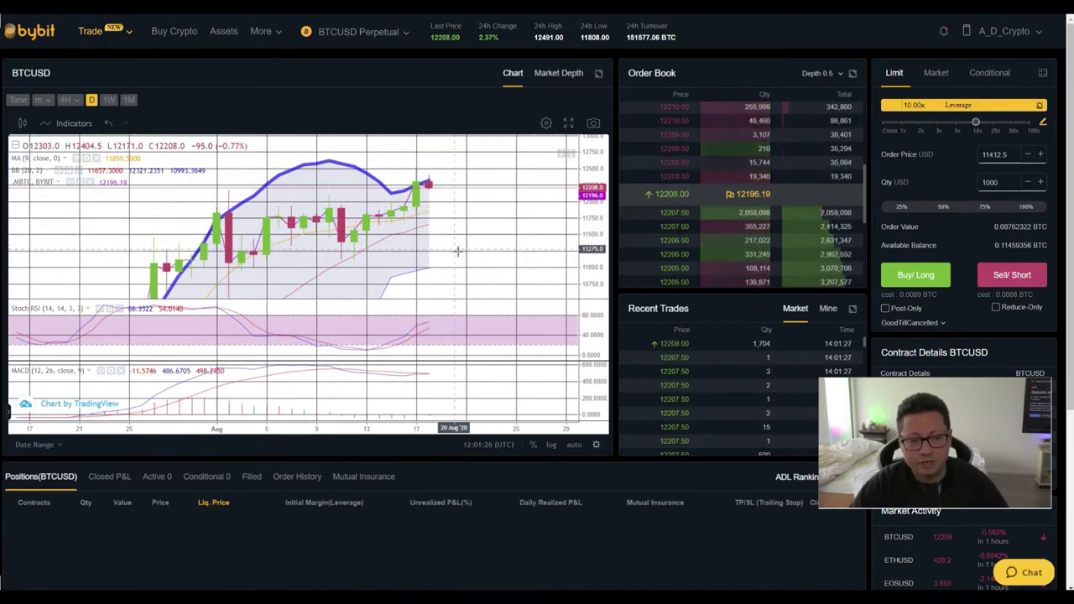
pyautogui.hscroll(1, 445, 224)
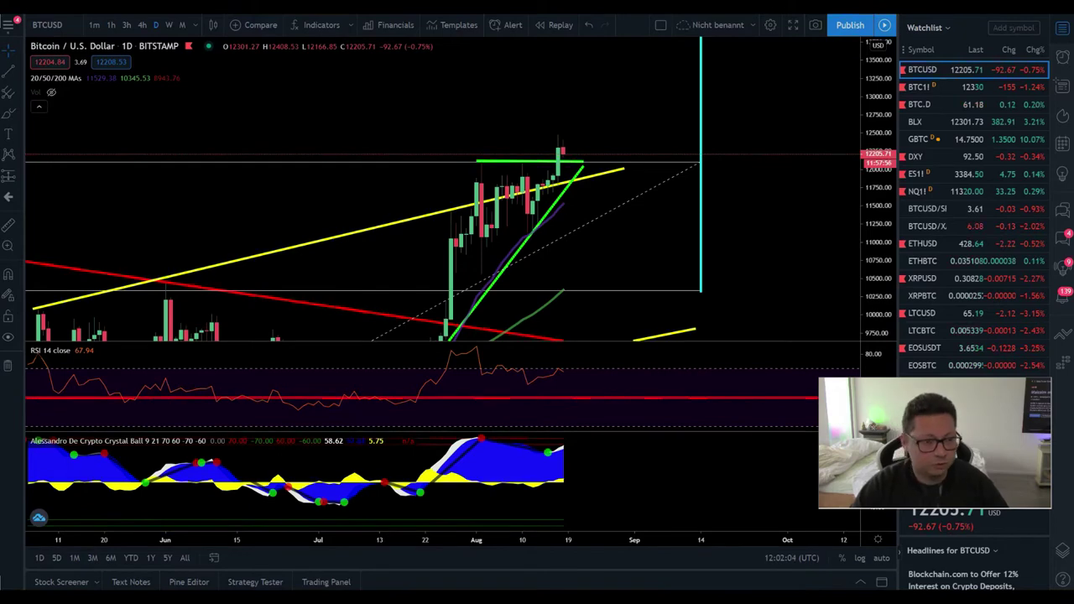
# - Widen the daily BTCUSD price range up to the 12K breakout target, then load BTC1! CME futures
pyautogui.moveTo(873, 201); pyautogui.dragTo(870, 296)
pyautogui.moveTo(874, 114); pyautogui.dragTo(877, 138)
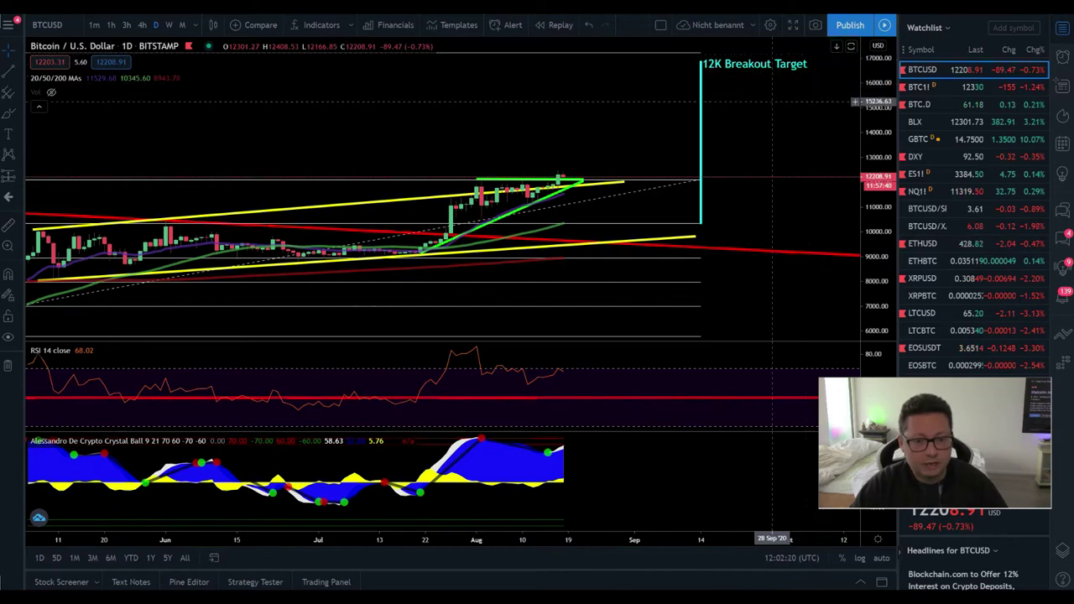
pyautogui.scroll(-4, 701, 123)
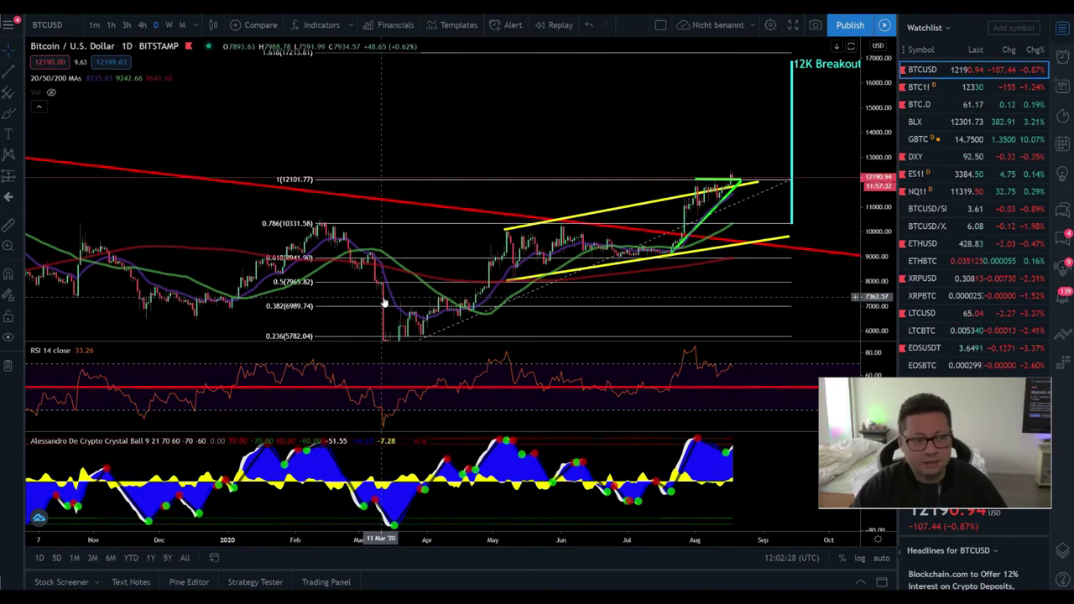
pyautogui.scroll(4, 383, 304)
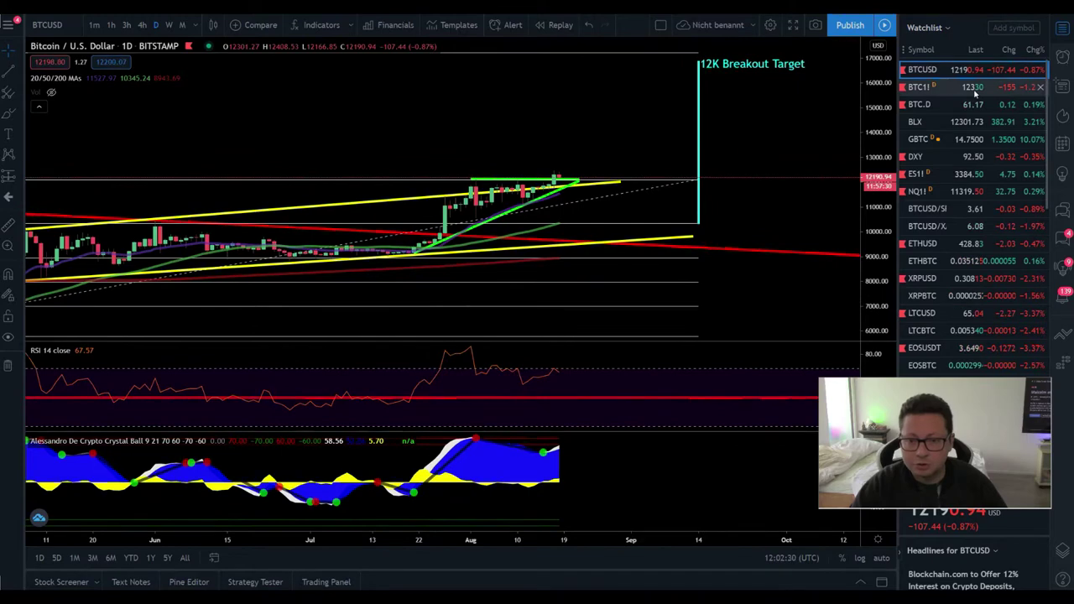
pyautogui.click(920, 88)
# - Zoom the daily BTC1! chart and center the late-July breakout between the red and green trendlines
pyautogui.scroll(-3, 875, 171)
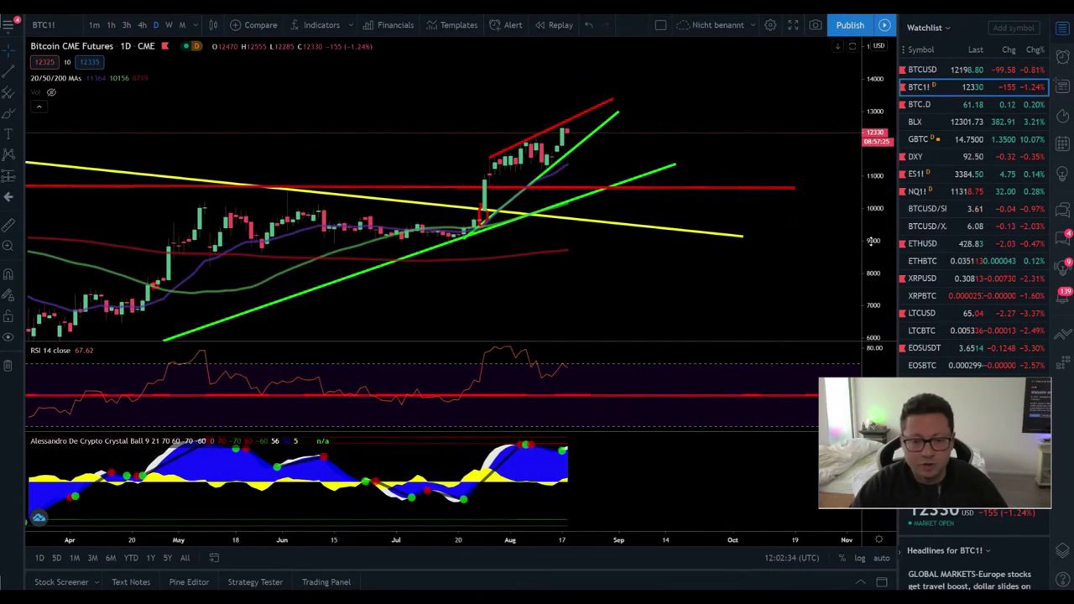
pyautogui.scroll(5, 722, 166)
pyautogui.moveTo(440, 168); pyautogui.dragTo(607, 190)
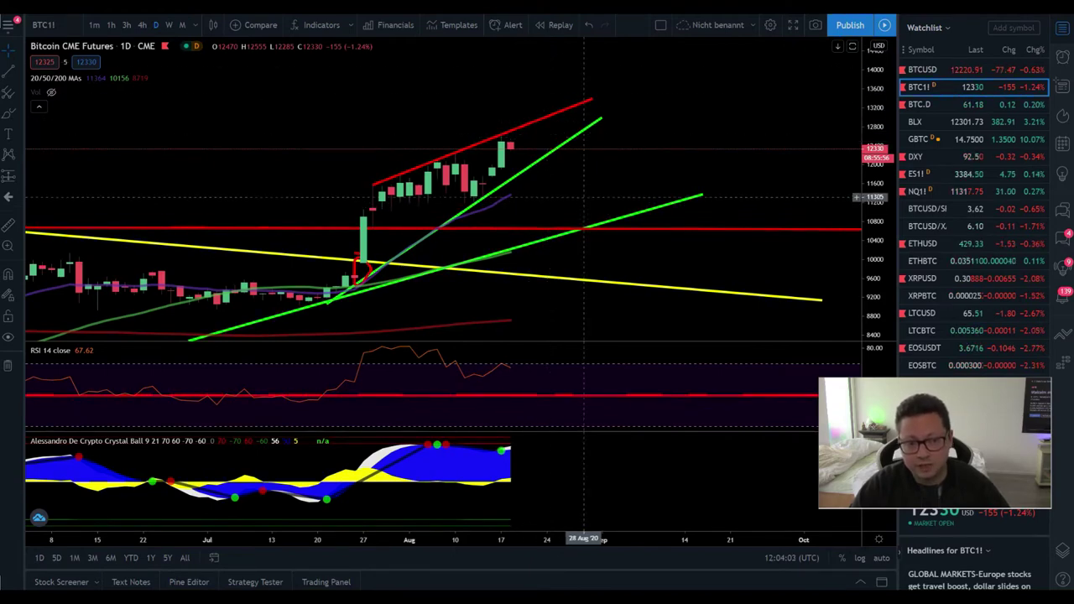
# - Rescale BTC1! to fit the latest candles and rising red resistance line, then reload BTCUSD
pyautogui.moveTo(554, 172); pyautogui.dragTo(688, 181)
pyautogui.scroll(5, 688, 181)
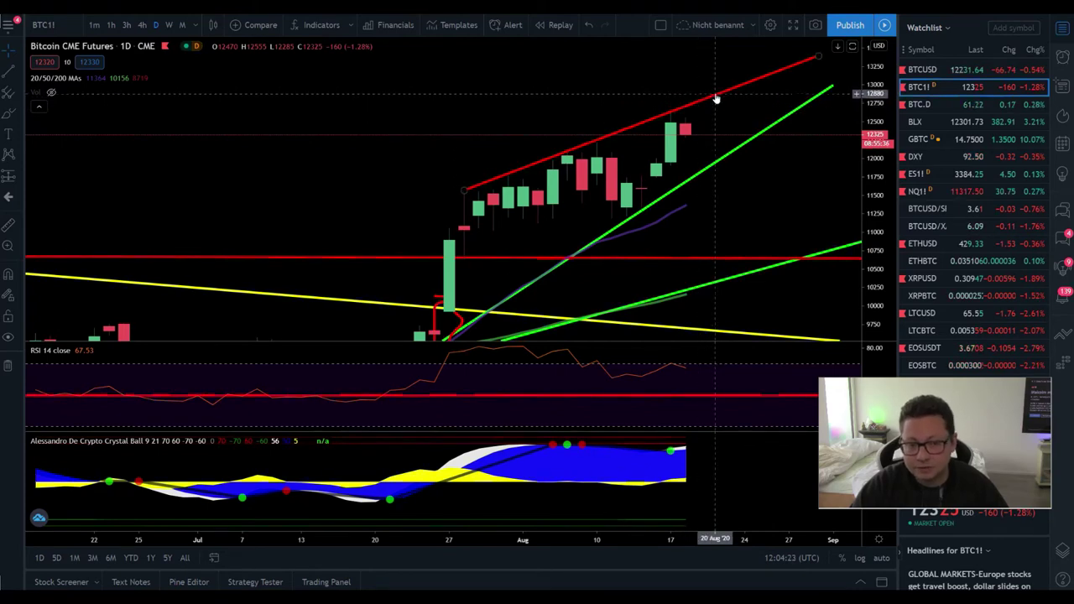
pyautogui.moveTo(715, 105); pyautogui.dragTo(676, 131)
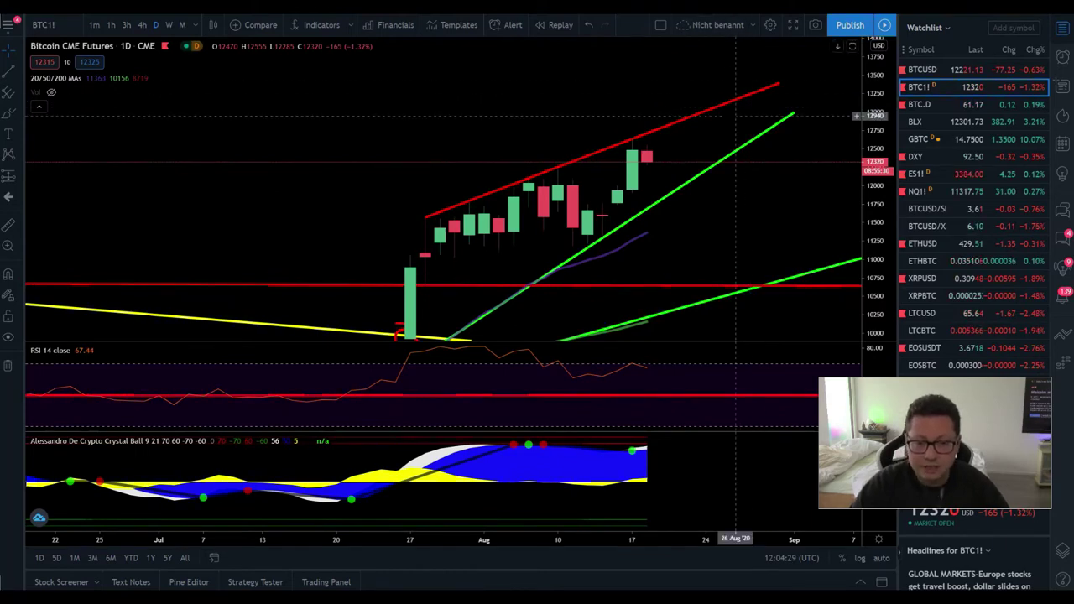
pyautogui.moveTo(737, 211); pyautogui.dragTo(742, 167)
pyautogui.moveTo(877, 159); pyautogui.dragTo(844, 202)
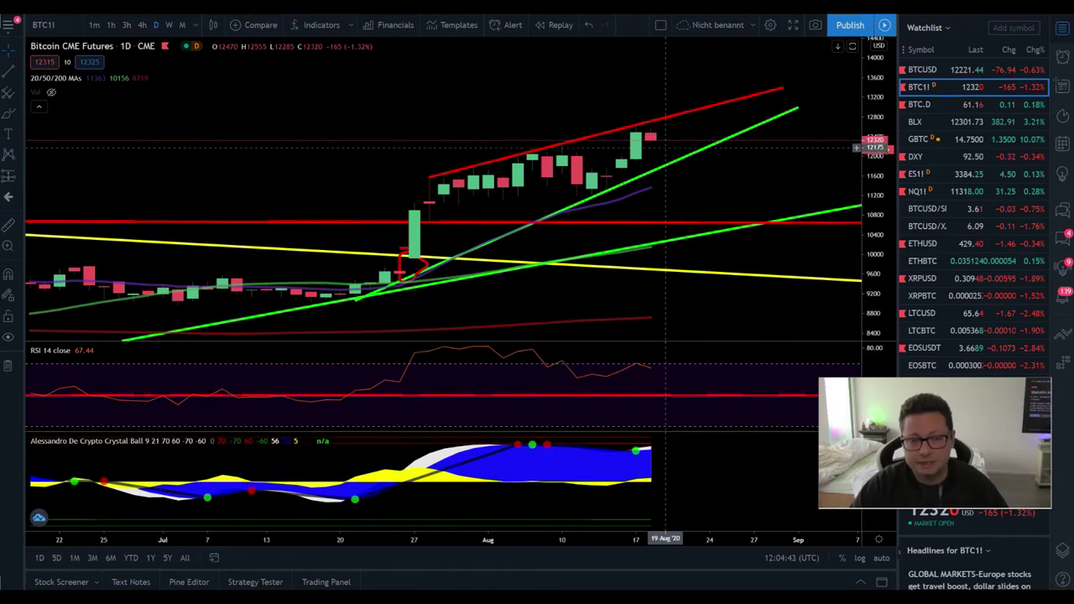
pyautogui.scroll(-5, 665, 144)
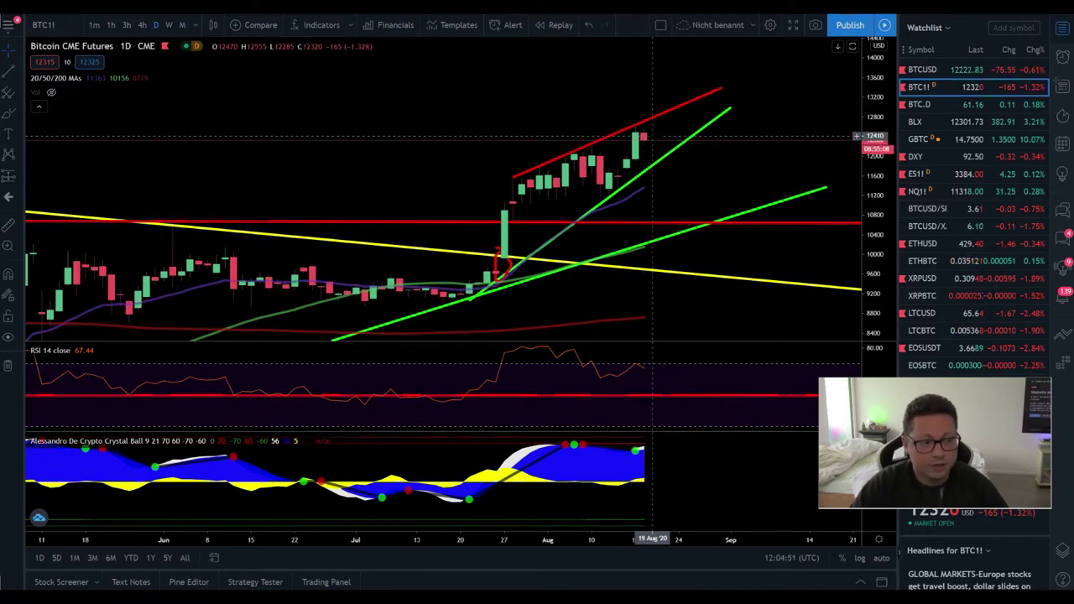
pyautogui.click(967, 70)
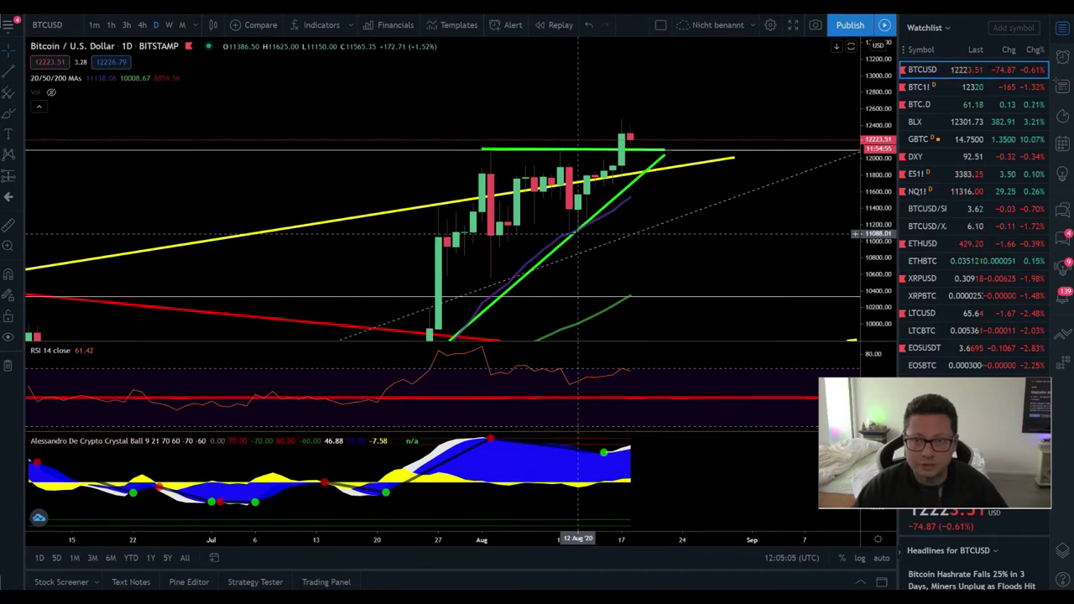
# - Load the daily BTC1! CME Futures chart and stretch the price axis to enlarge recent candles
pyautogui.click(957, 87)
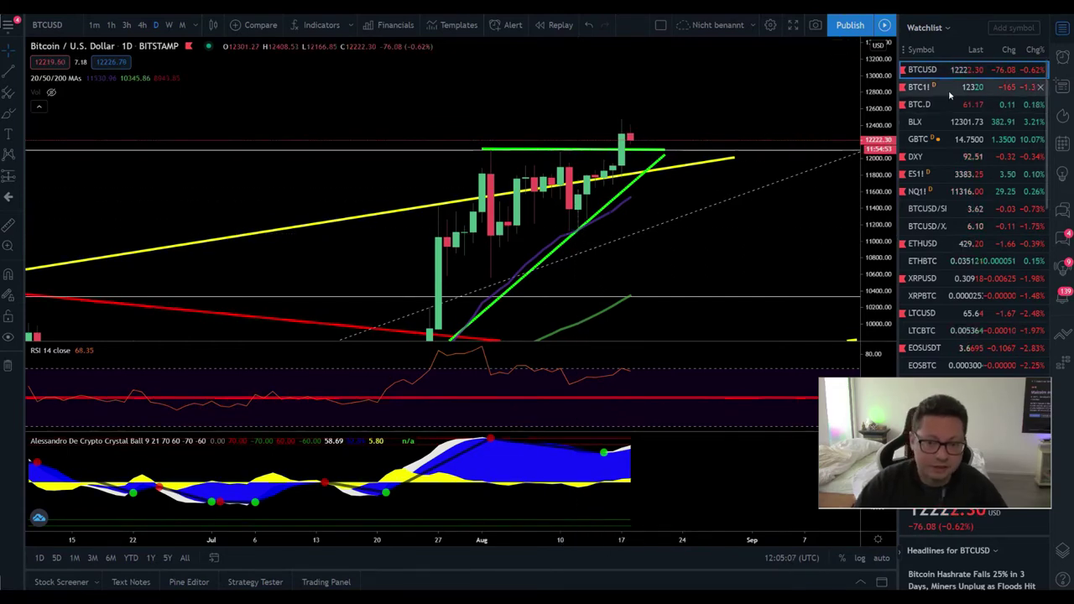
pyautogui.moveTo(873, 127); pyautogui.dragTo(573, 226)
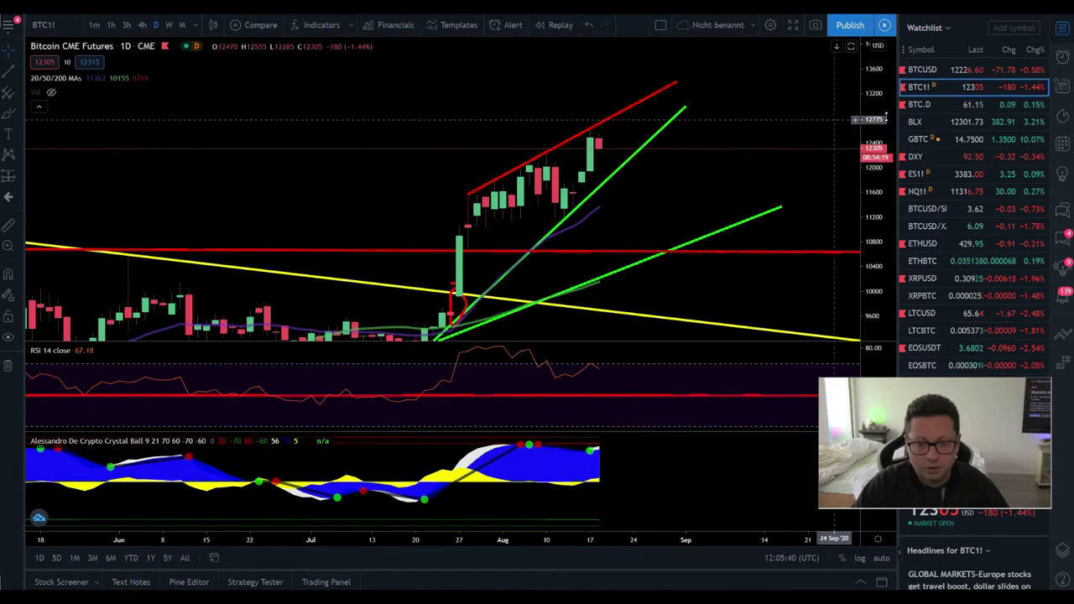
# - Load the daily BTC.D dominance chart, showing 61.14% between its red and green lines
pyautogui.click(923, 104)
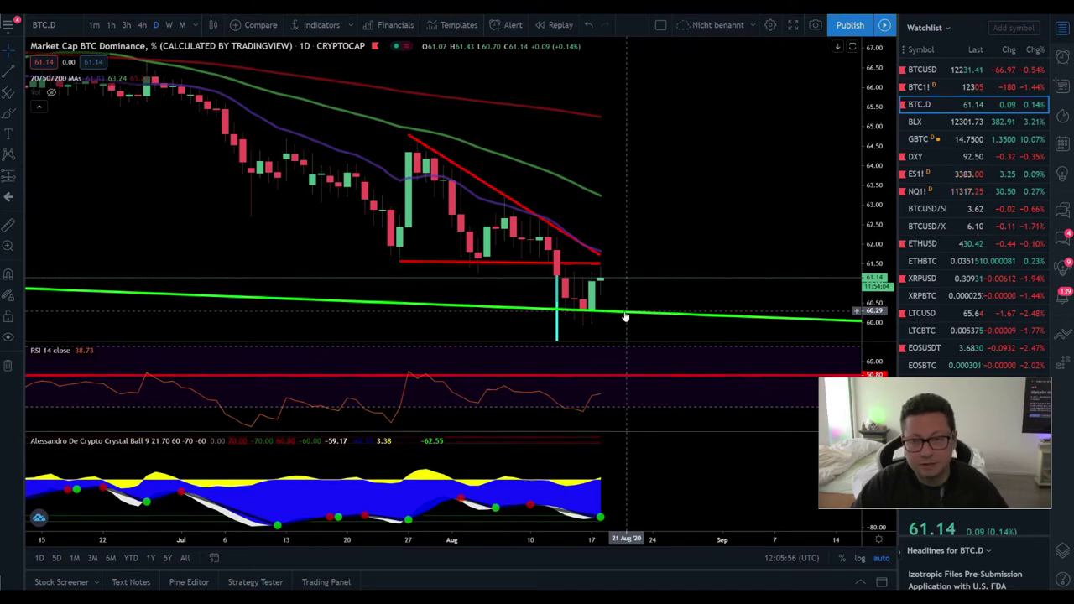
# - Switch to BTCUSD on the 1W interval, showing Fibonacci levels topping at 12,101.77
pyautogui.scroll(-5, 963, 330)
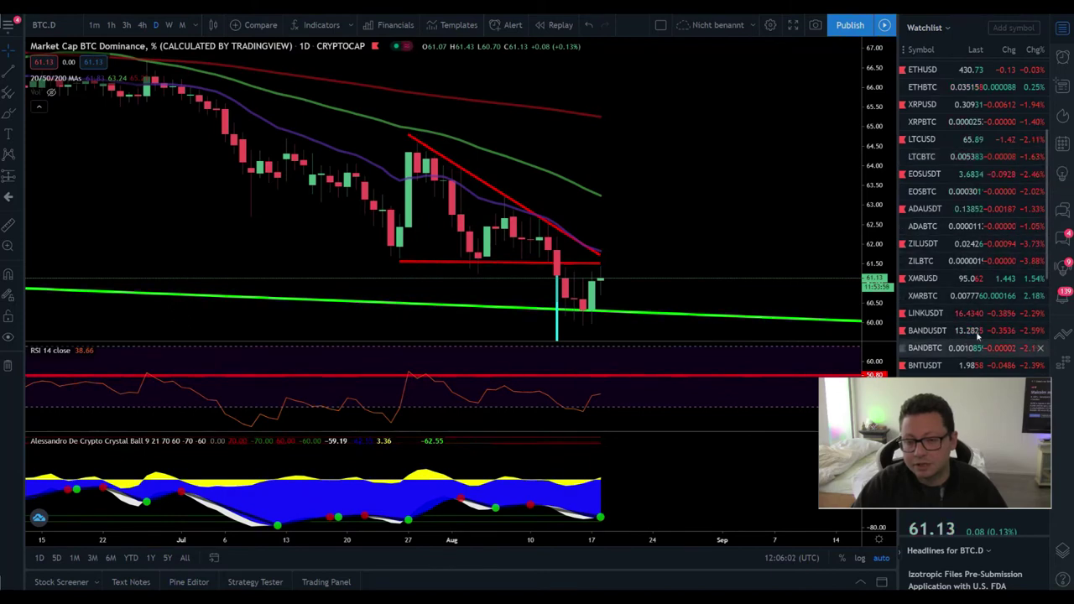
pyautogui.scroll(2, 989, 216)
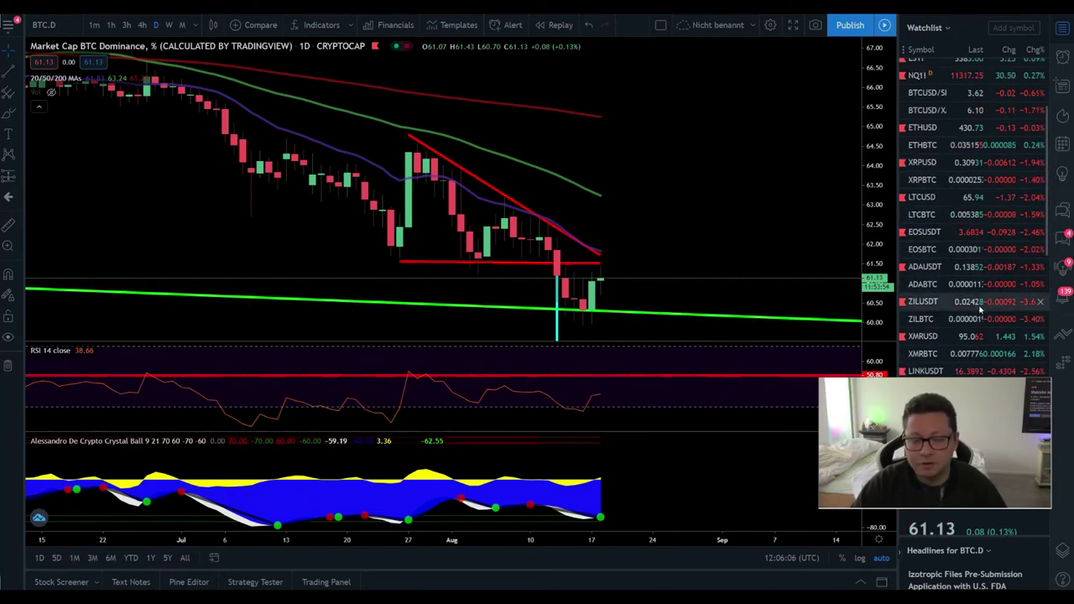
pyautogui.scroll(3, 982, 304)
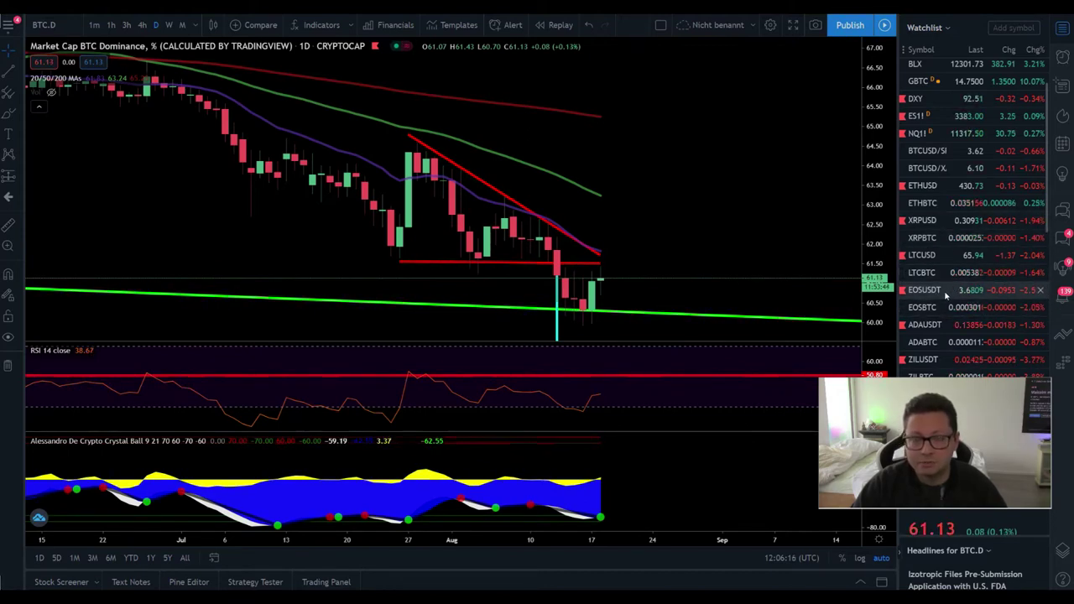
pyautogui.scroll(-3, 965, 252)
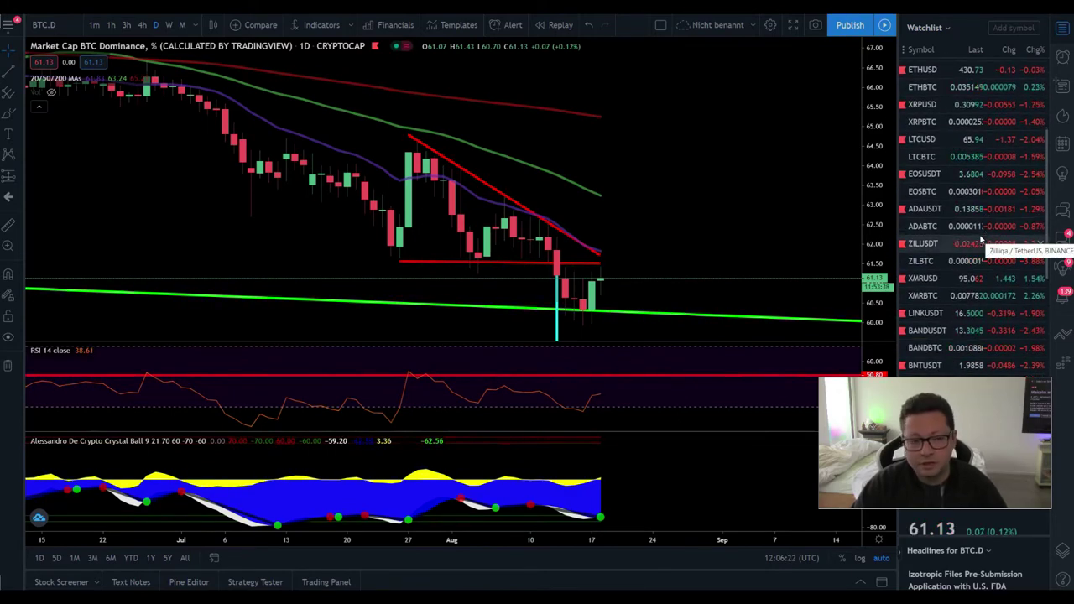
pyautogui.scroll(-2, 973, 243)
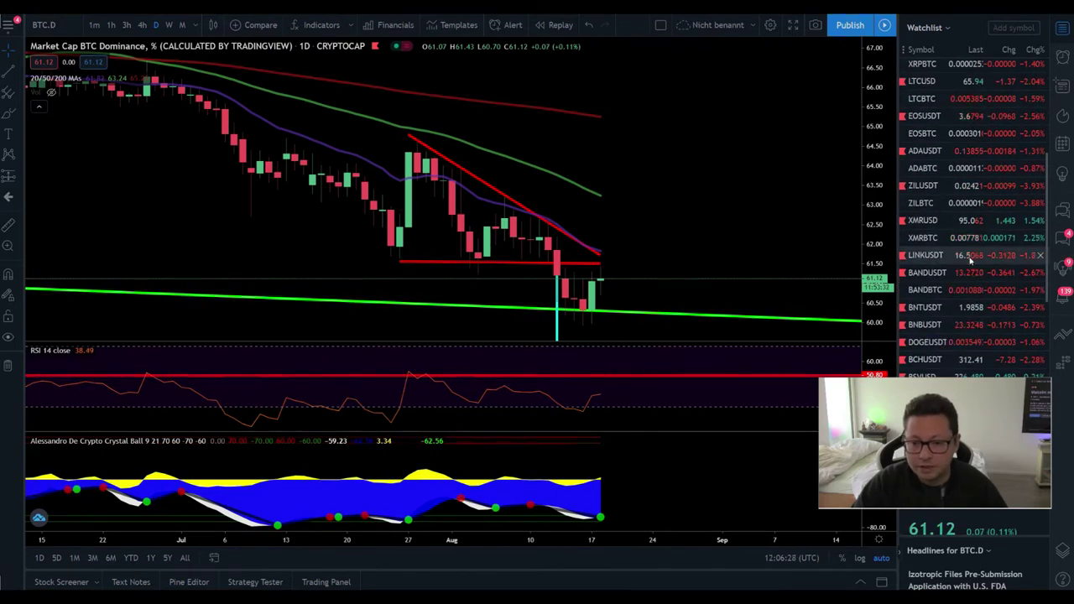
pyautogui.scroll(5, 974, 261)
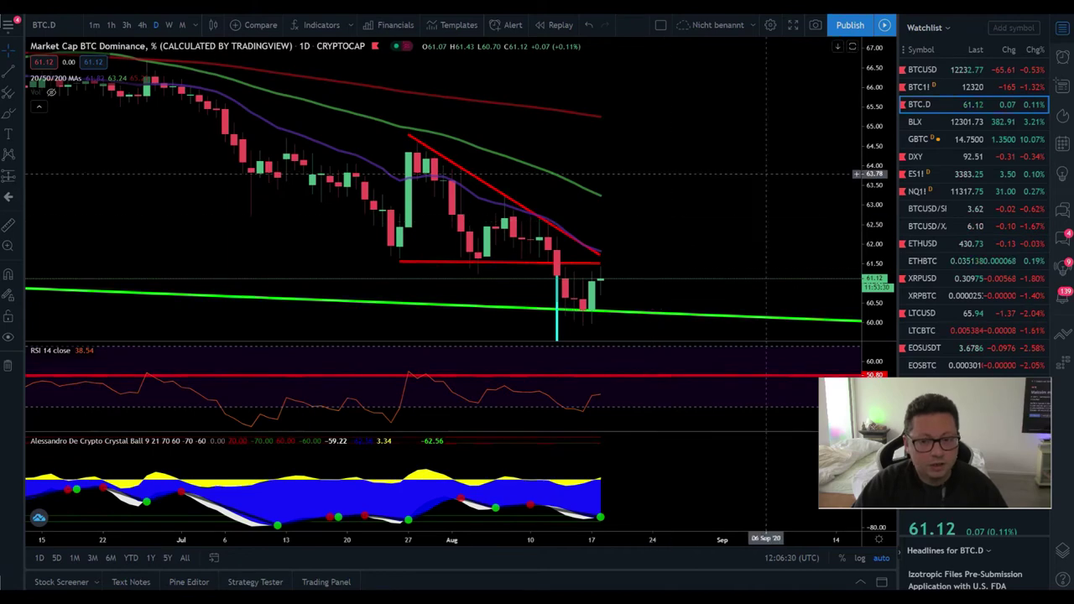
pyautogui.click(954, 71)
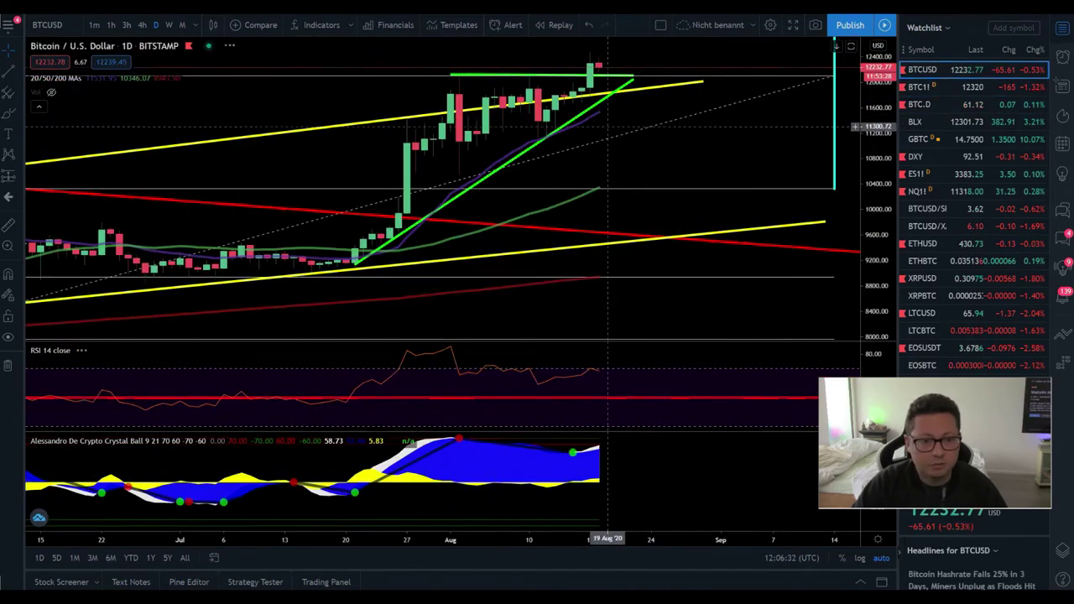
pyautogui.click(169, 25)
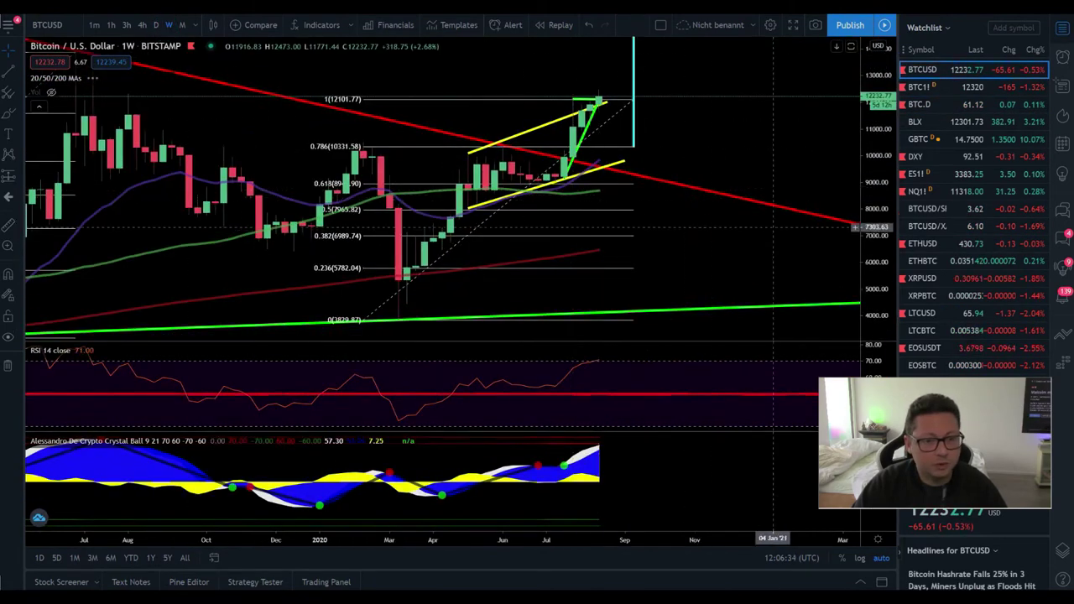